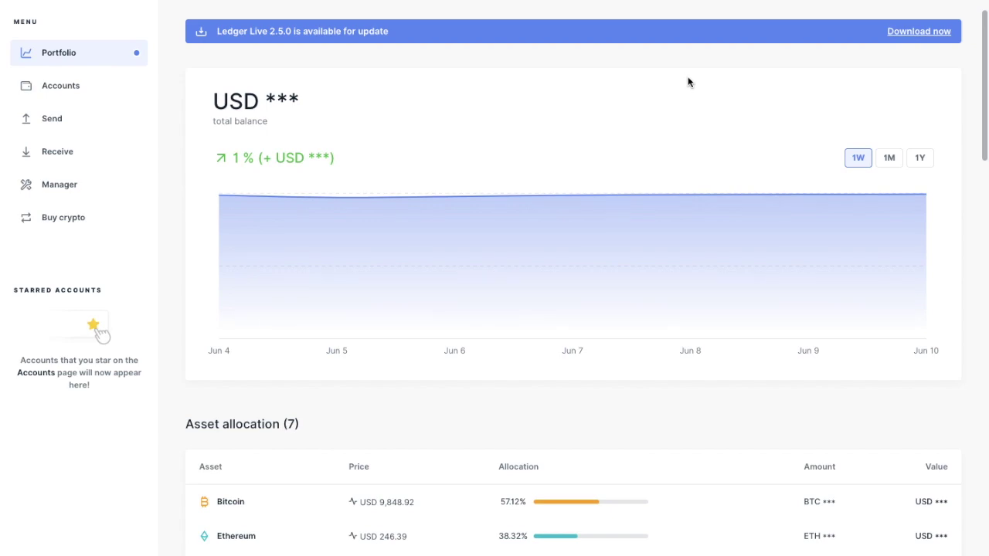
- Get the Ledger Live 2.5.0 update from the Ledger website's downloads page and dismiss its release notes
click(904, 34)
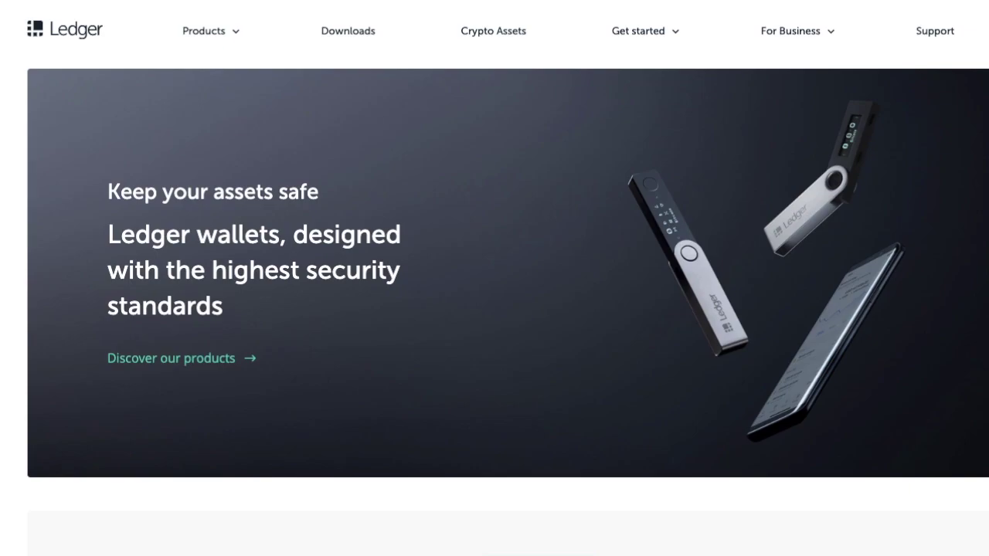
click(340, 35)
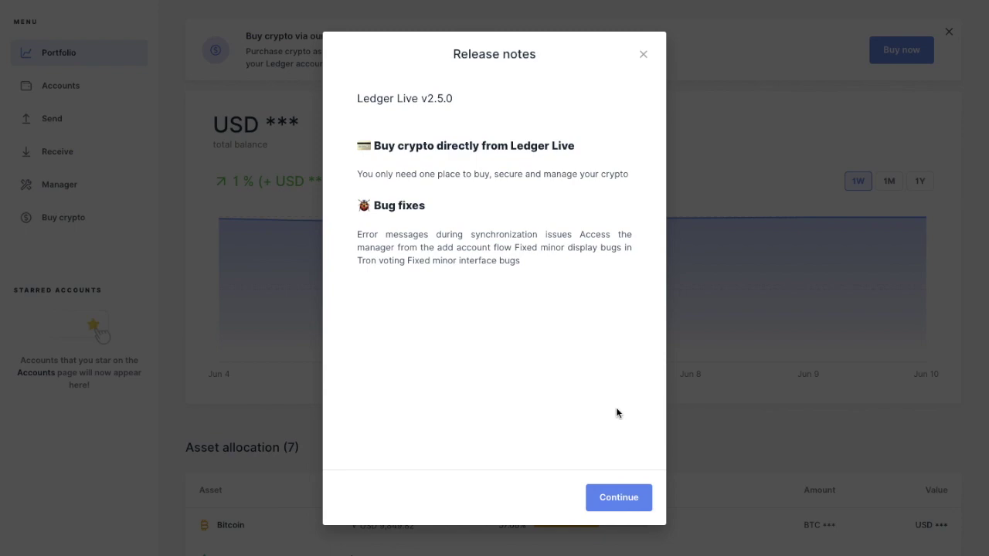
click(626, 497)
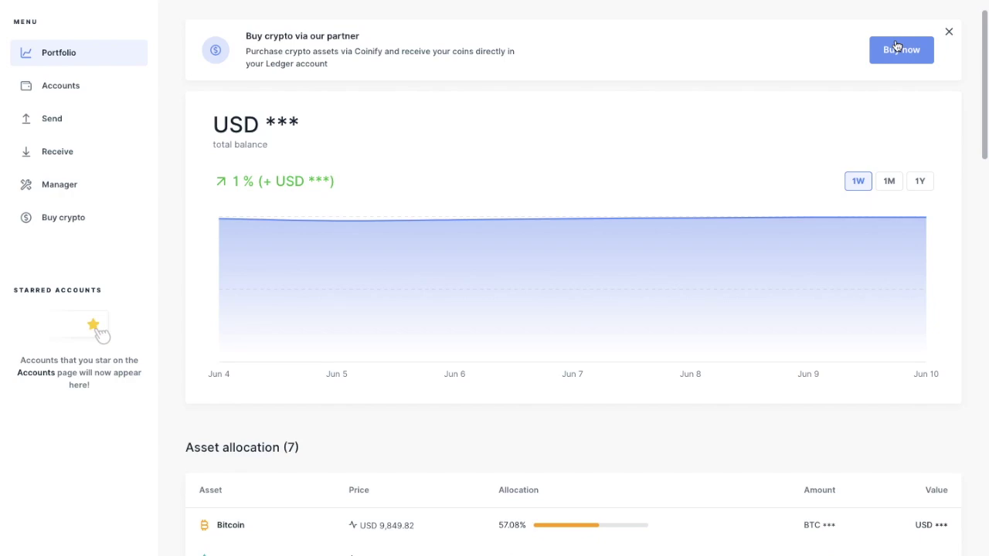
- Start a crypto purchase with Bitcoin (BTC) as the asset and Bitcoin 1 (segwit) as the receiving account
click(67, 219)
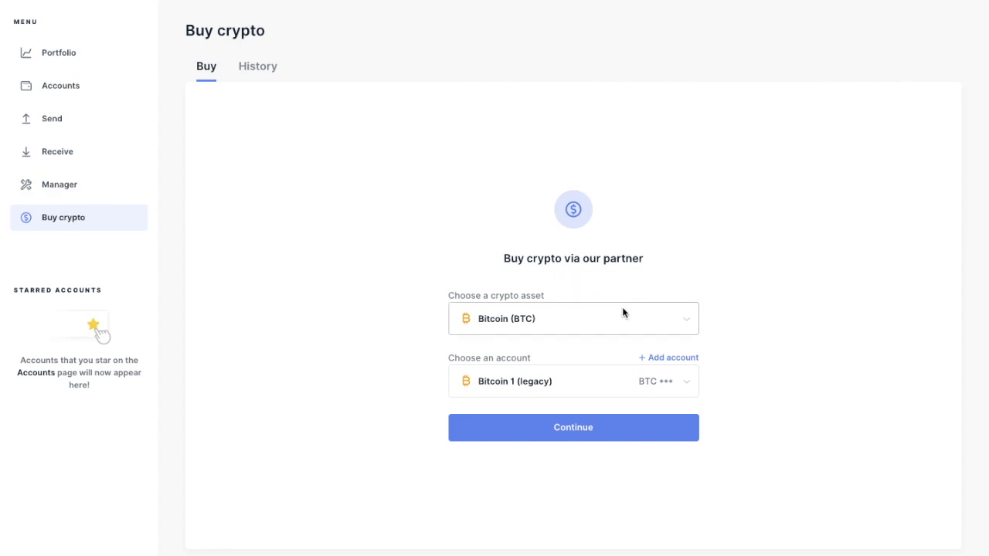
click(683, 324)
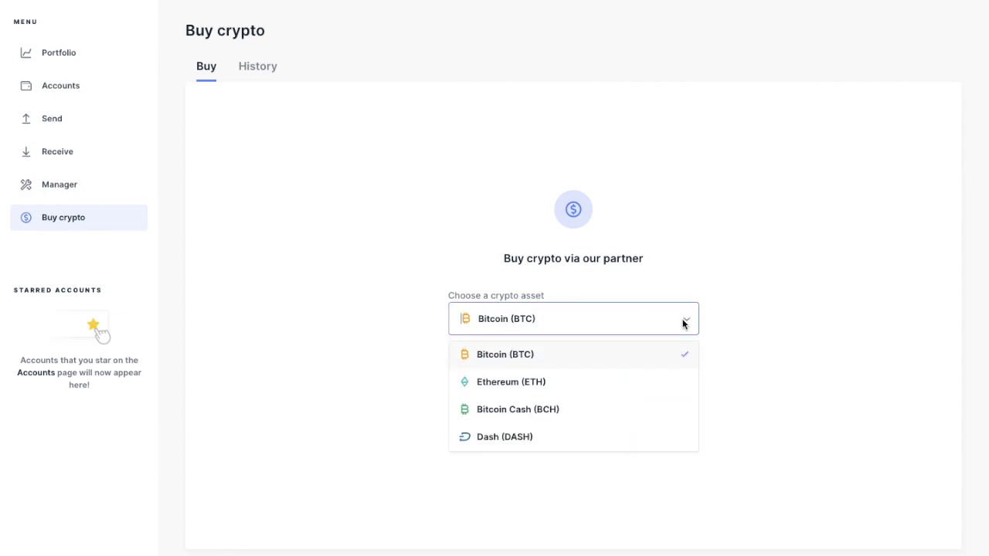
click(743, 313)
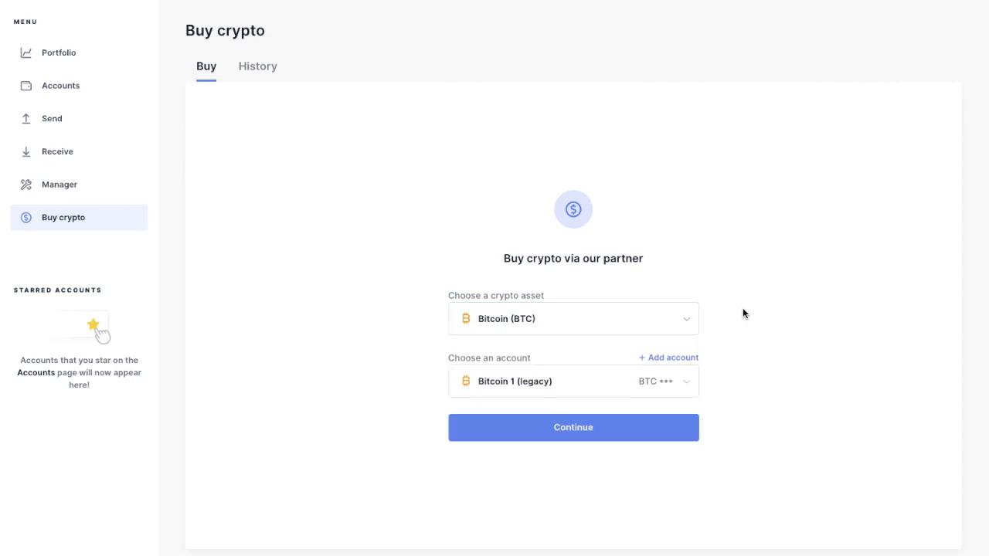
click(690, 384)
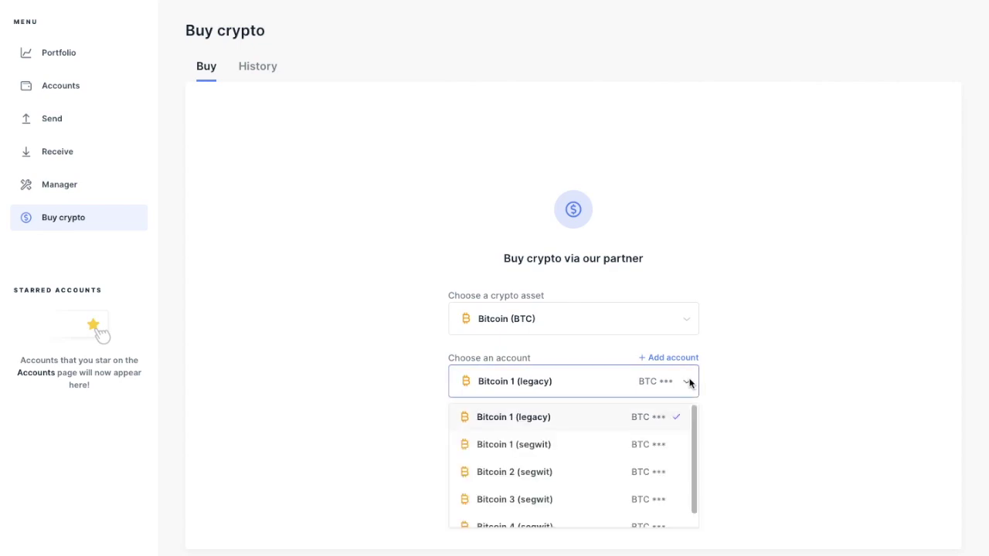
click(668, 444)
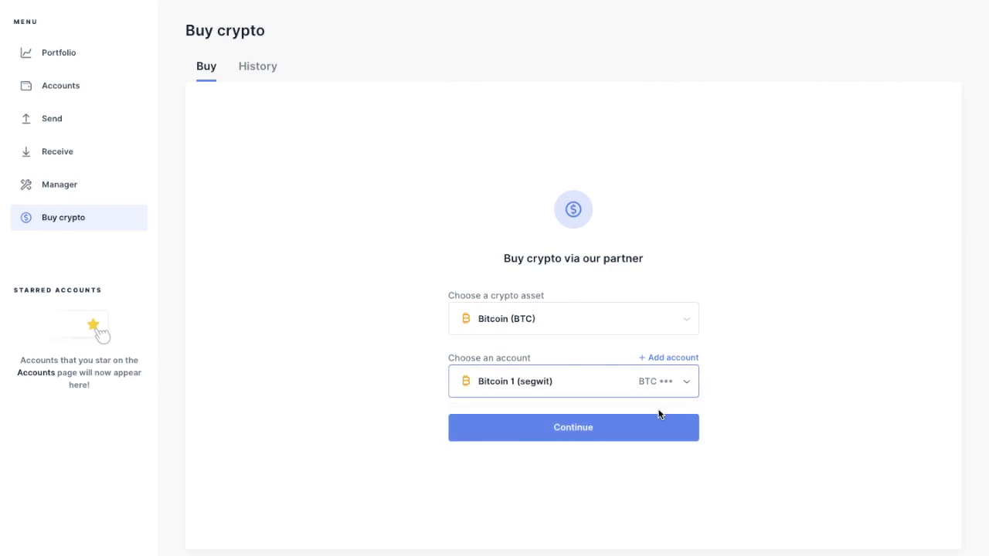
click(629, 426)
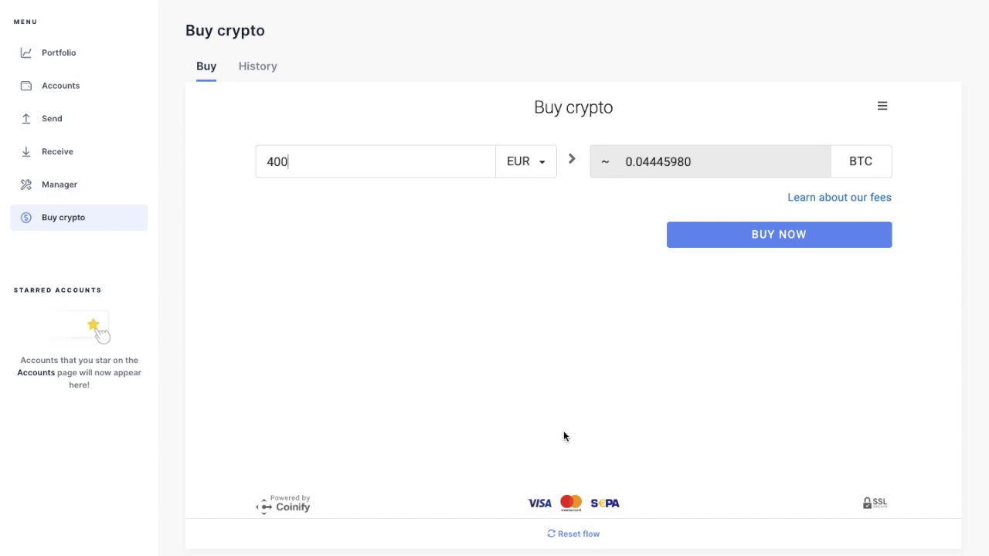
- Set the purchase currency to GBP and the amount to 100
click(541, 170)
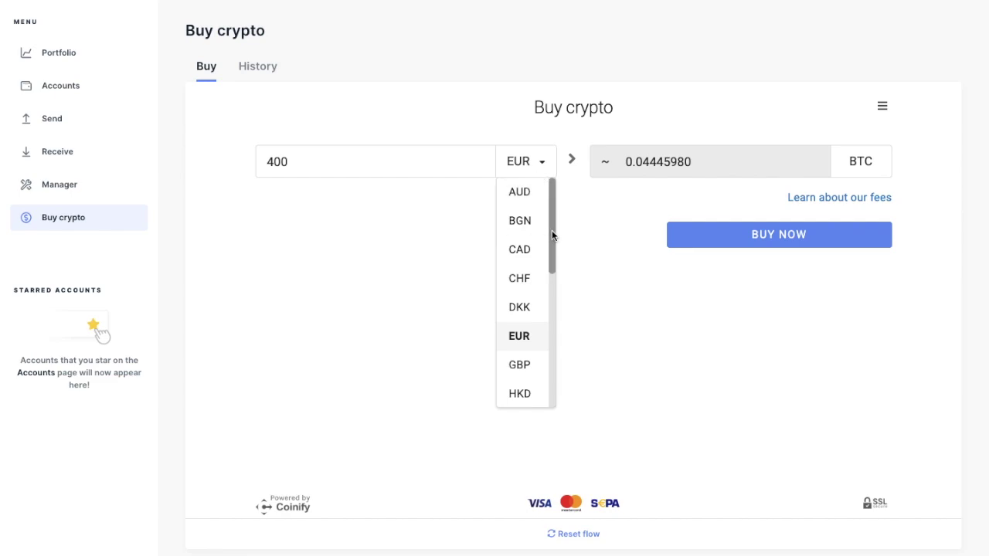
drag(551, 230, 554, 279)
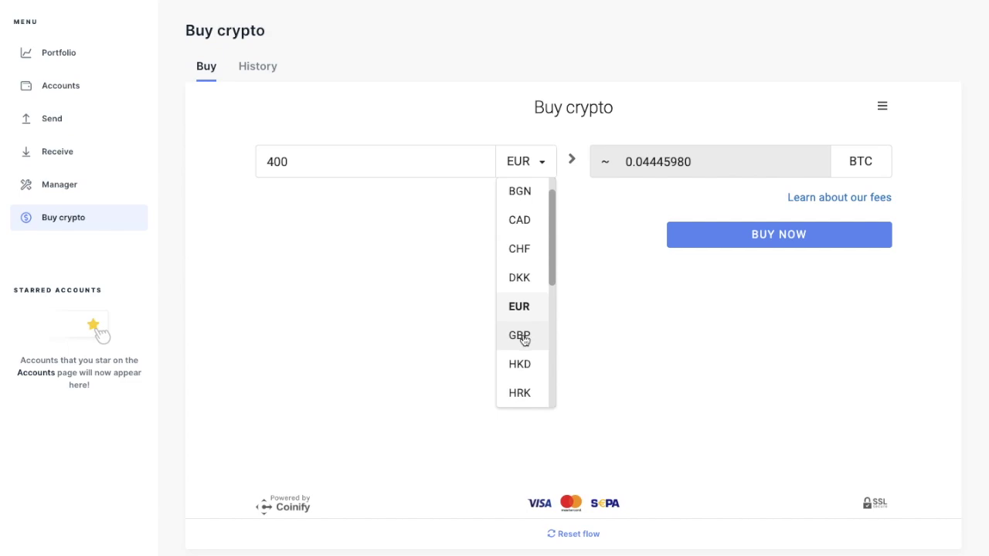
click(523, 338)
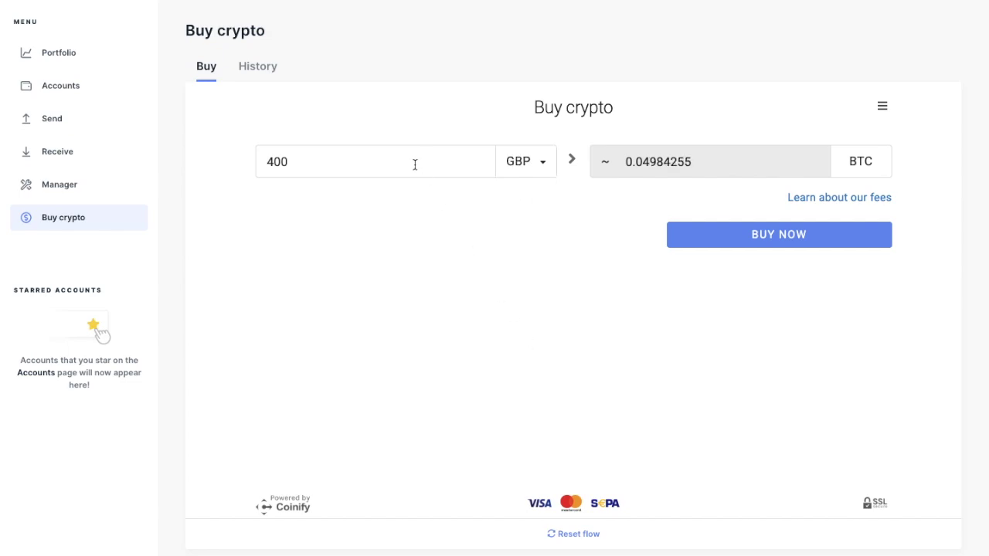
drag(375, 162, 283, 135)
key(BackSpace)
text(100)
- Review the handling fee details, conversion fee and network fee, and return to the purchase form
click(843, 198)
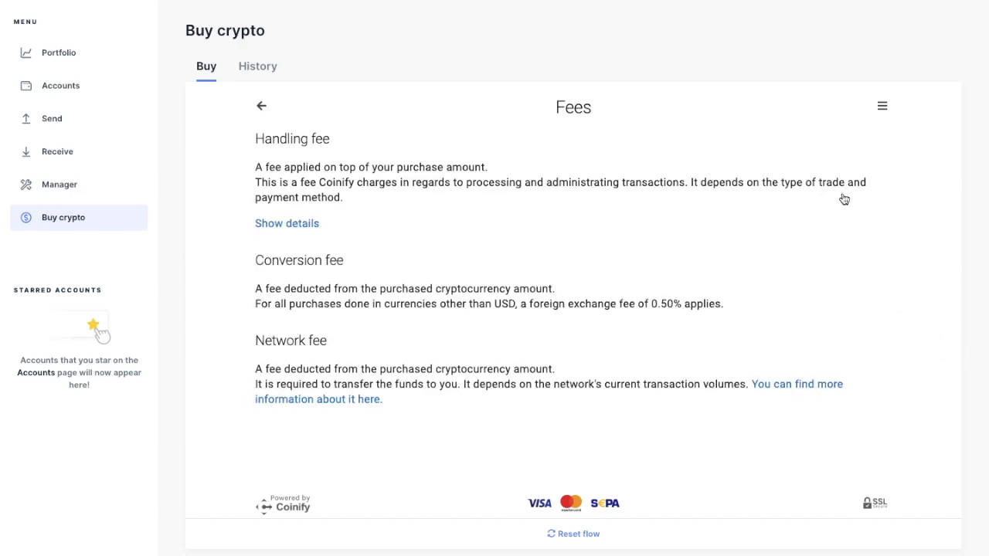
click(282, 224)
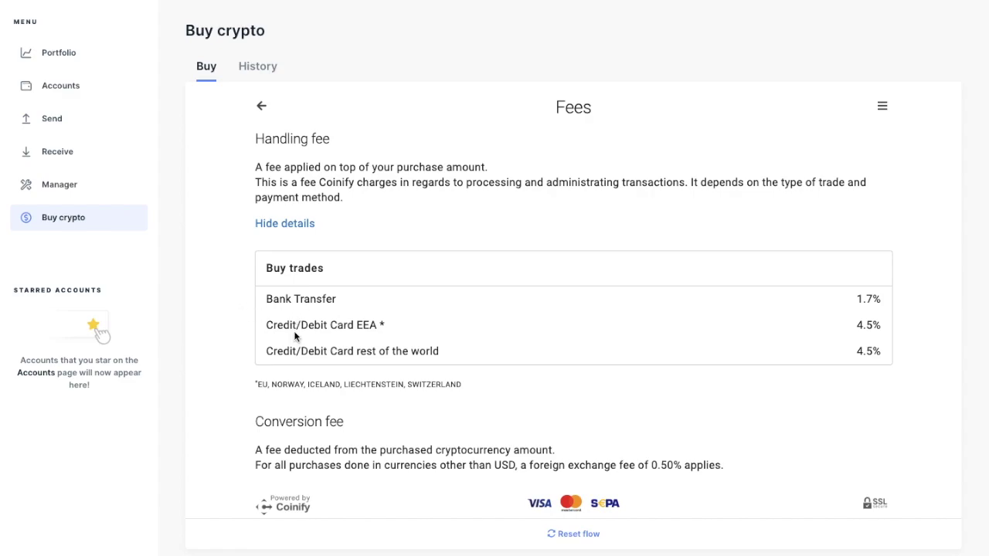
scroll(294, 331, down, 1)
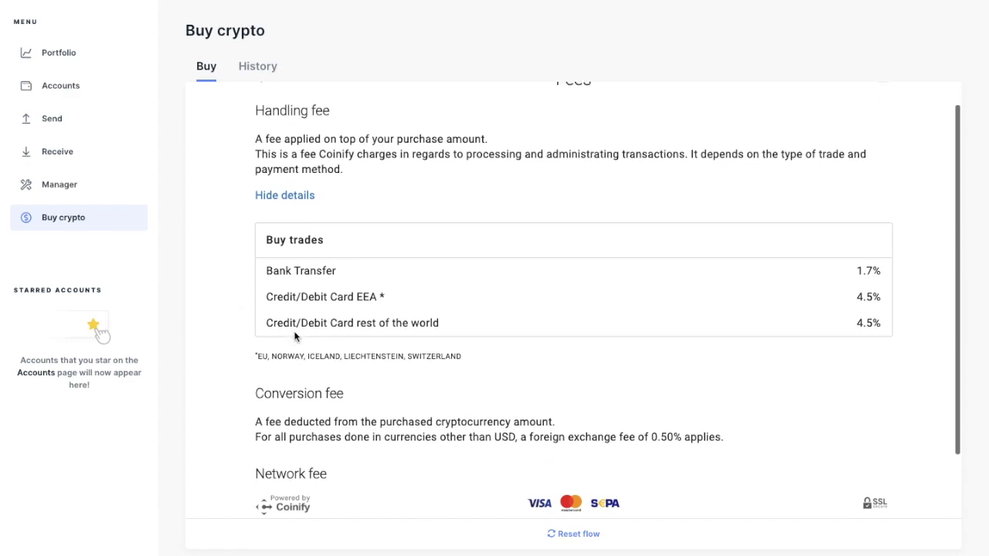
scroll(293, 332, down, 1)
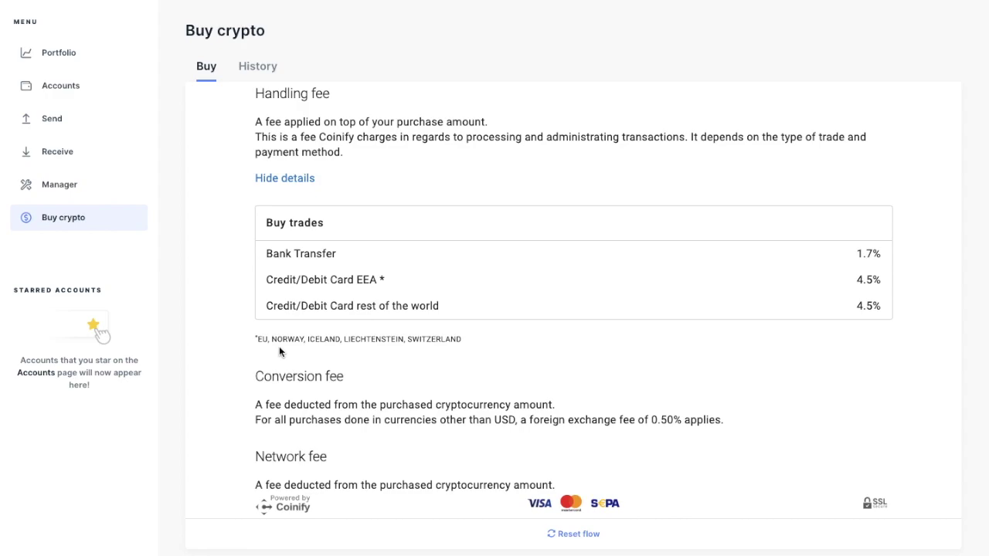
scroll(279, 348, down, 1)
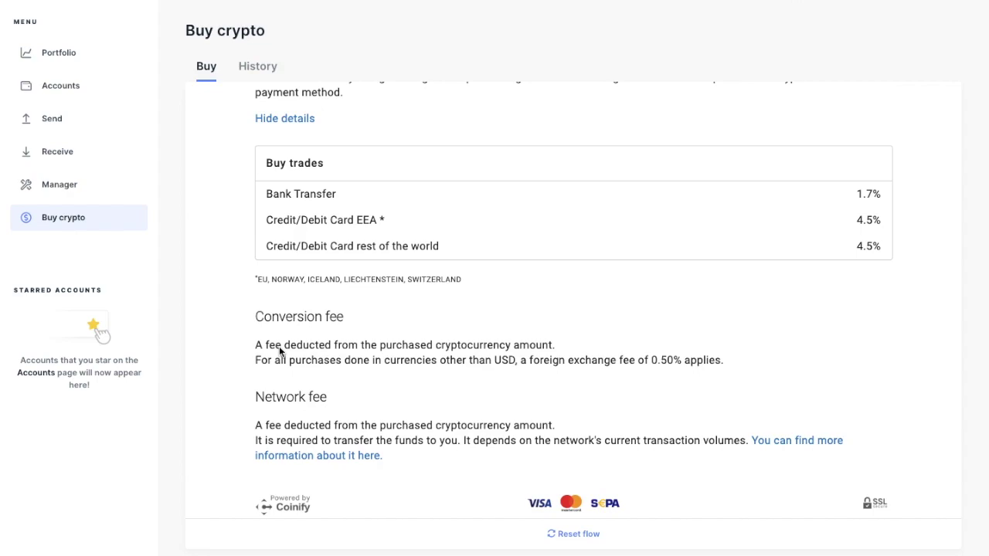
scroll(279, 346, up, 2)
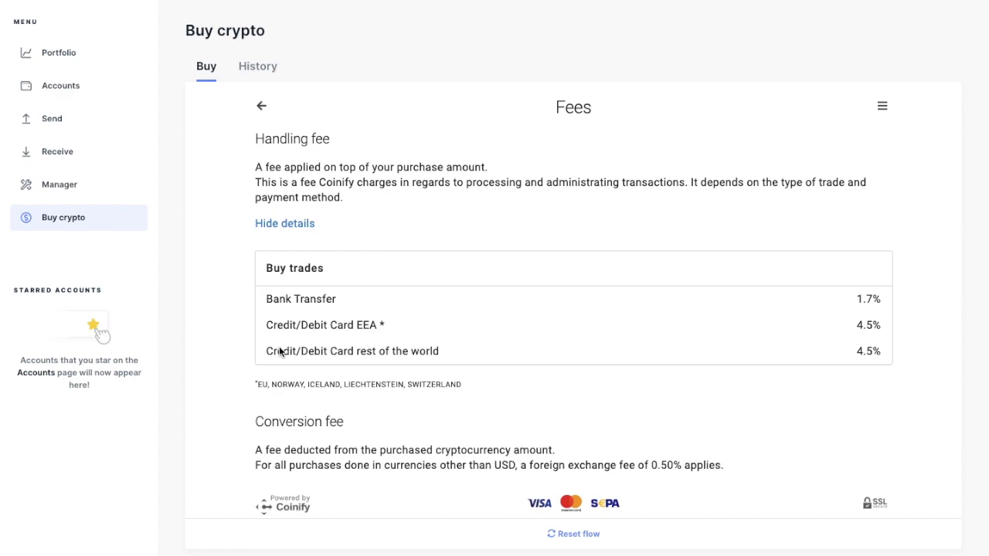
click(260, 109)
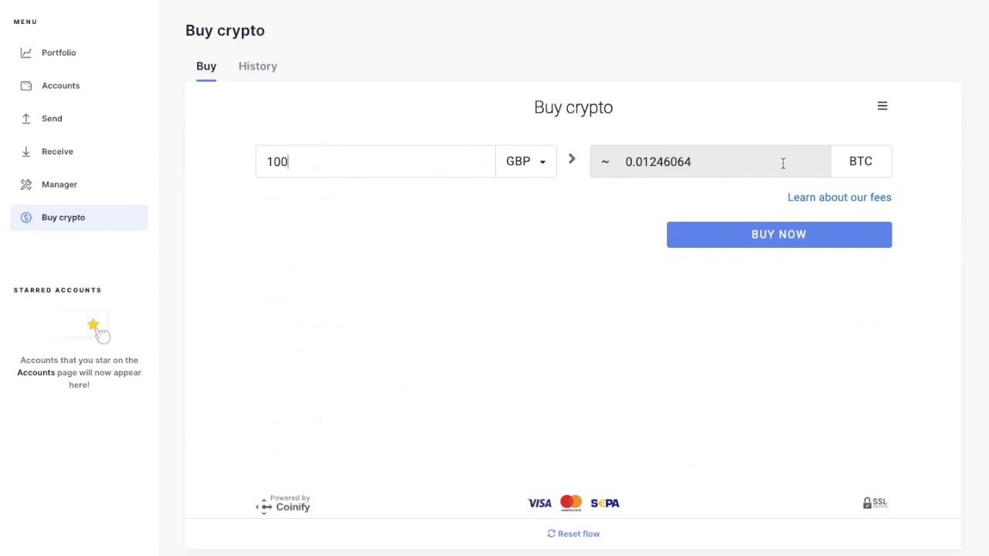
- Proceed with the purchase, giving United Kingdom as the residential country and choosing the bank account and Visa/Mastercard payment methods
click(784, 236)
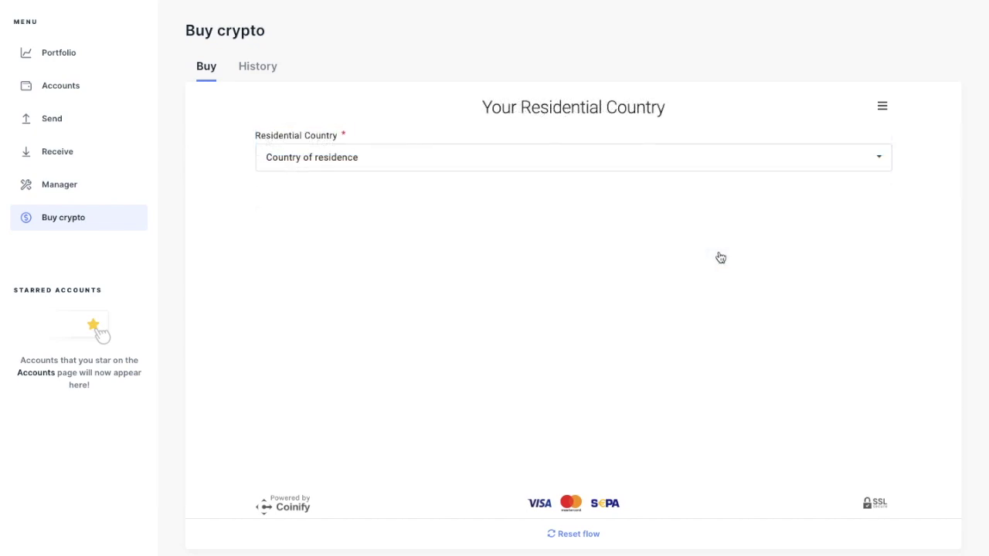
click(685, 158)
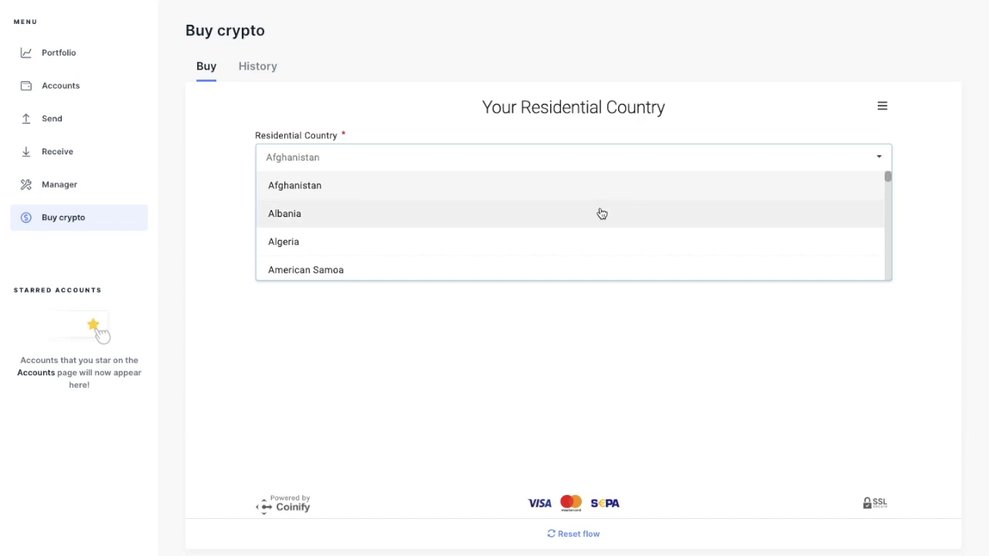
text(uni)
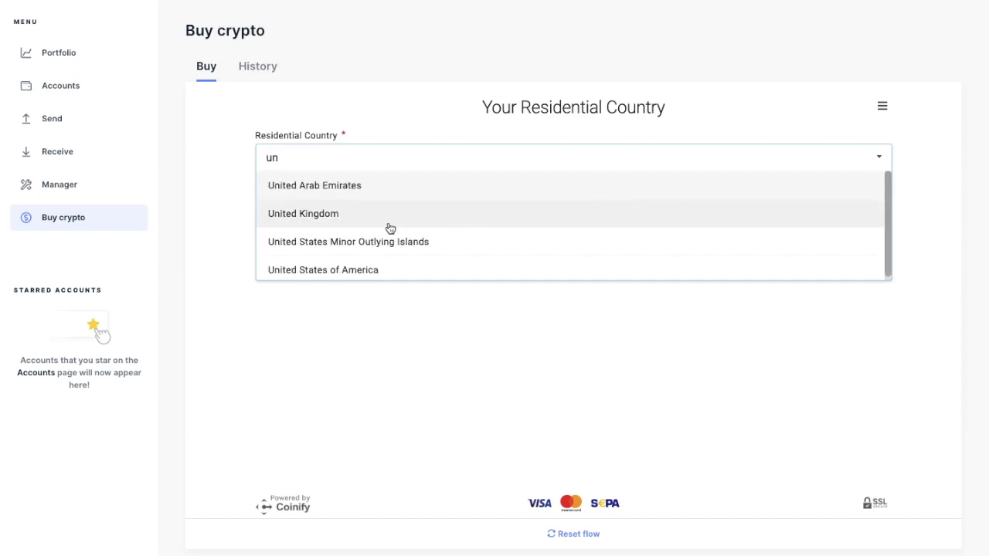
click(381, 224)
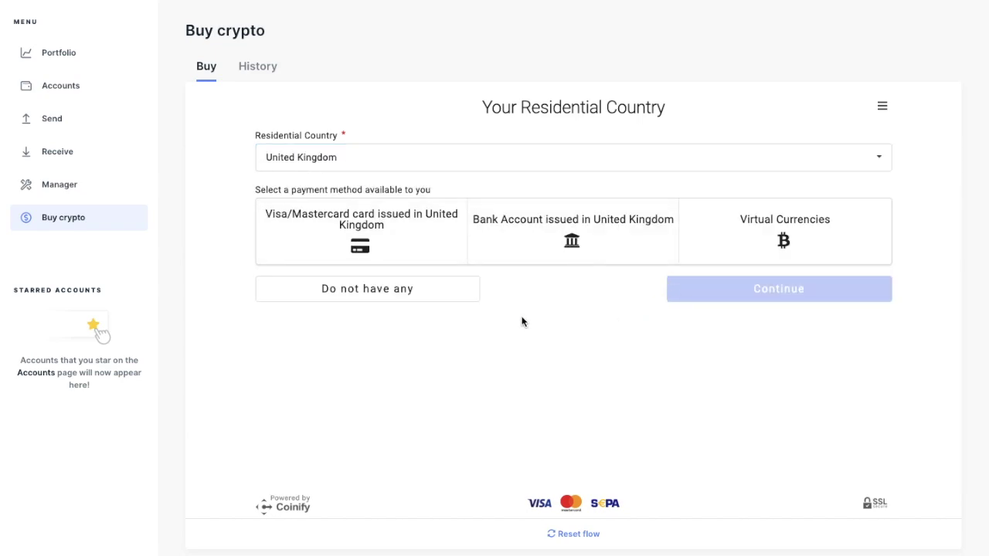
click(588, 251)
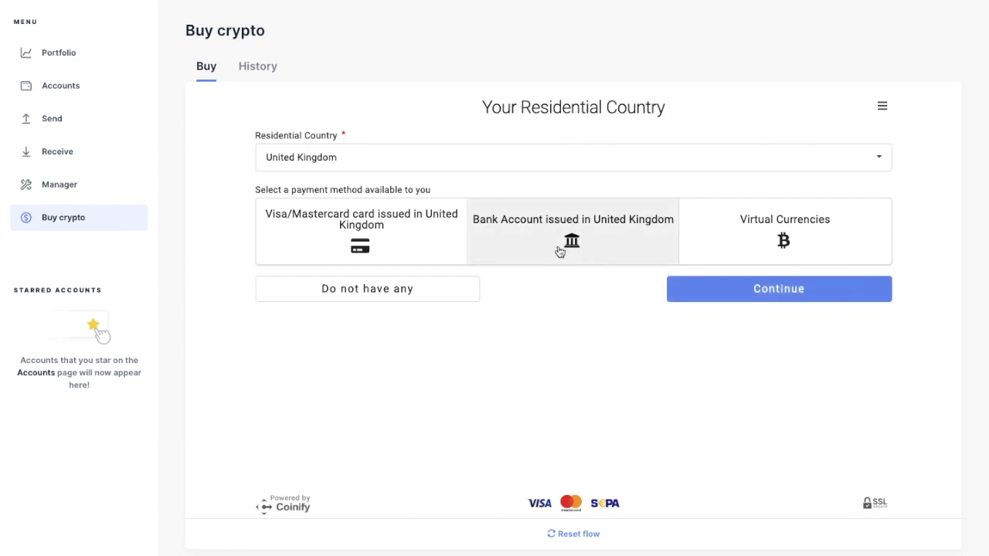
click(395, 236)
click(684, 292)
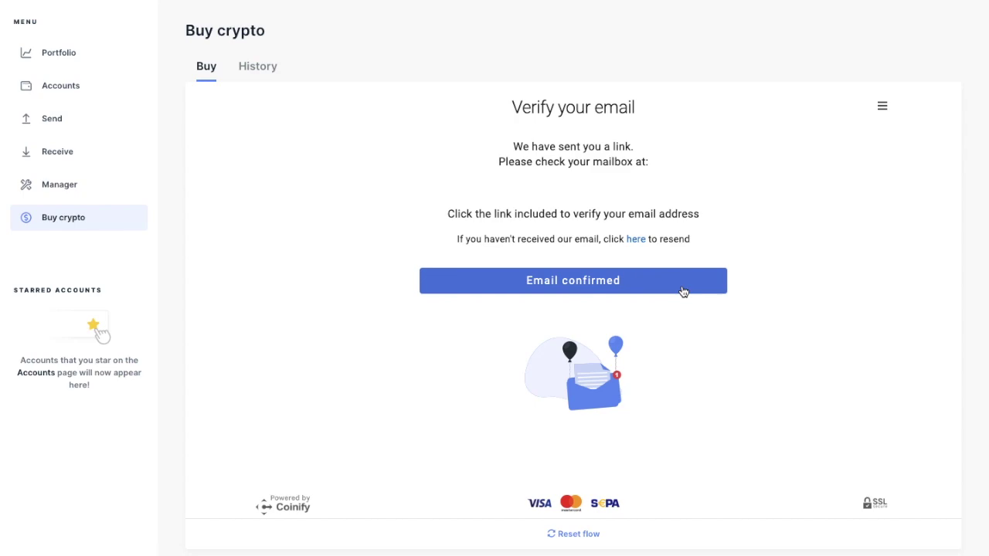
- Complete Coinify's one-time verification with the confirmed email, residential address and identity check, and return to trading
click(684, 291)
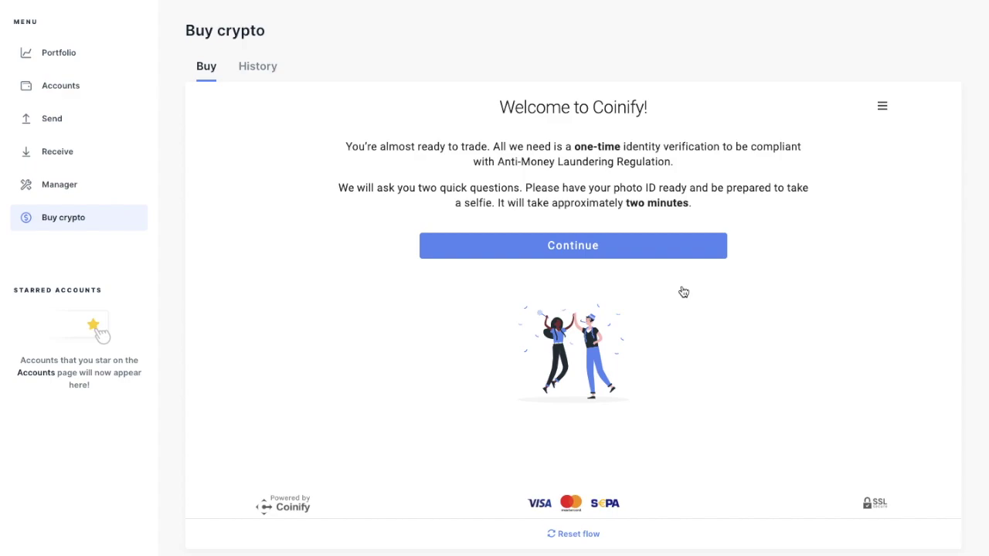
click(659, 249)
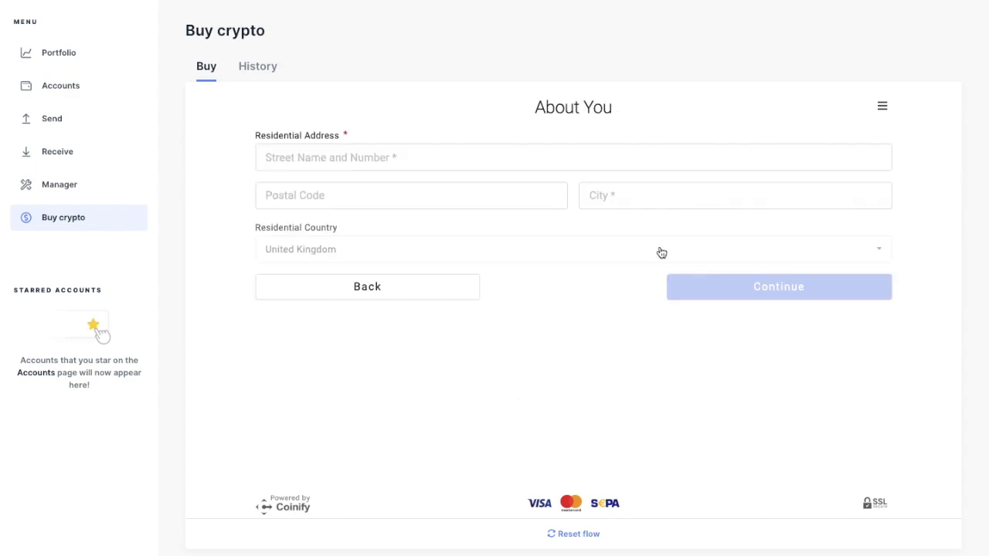
click(505, 163)
click(790, 287)
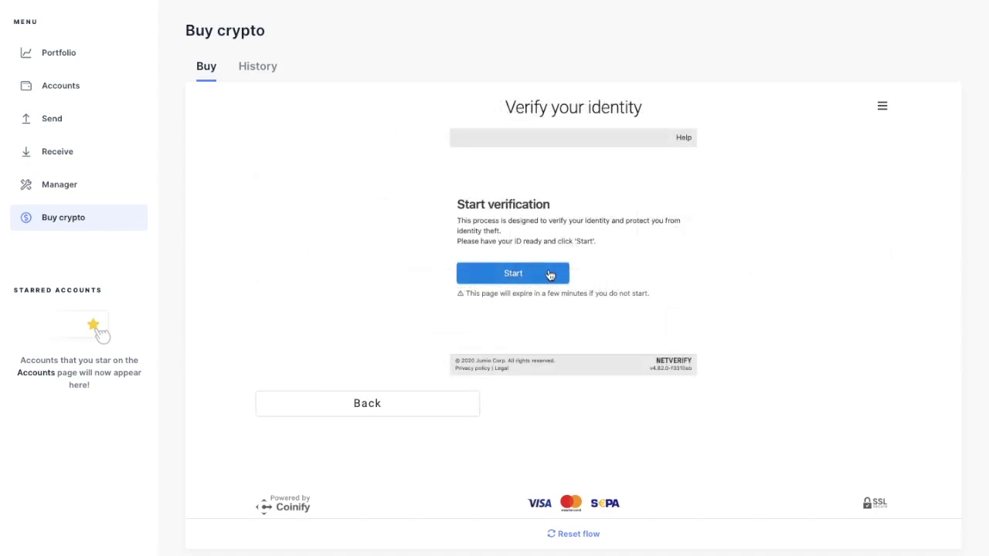
click(549, 274)
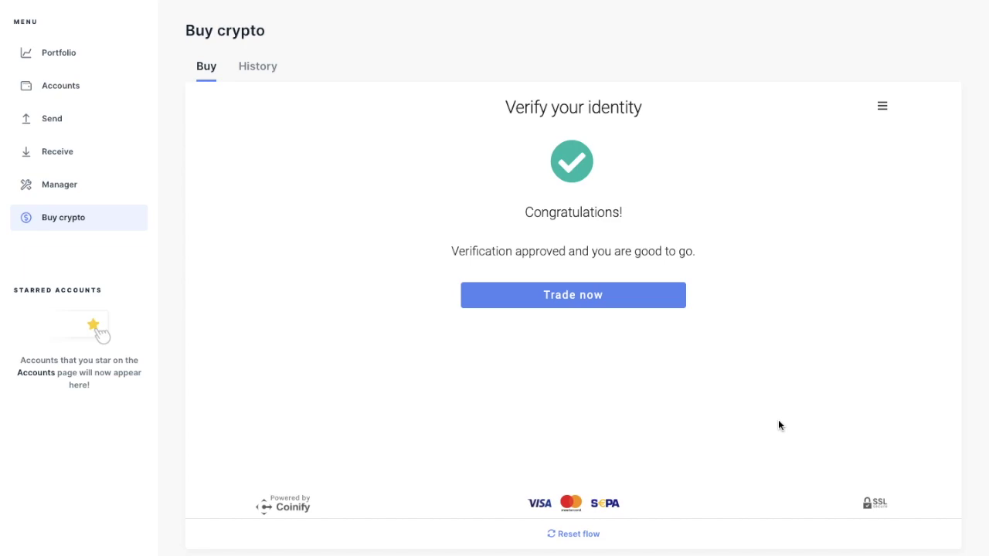
click(608, 296)
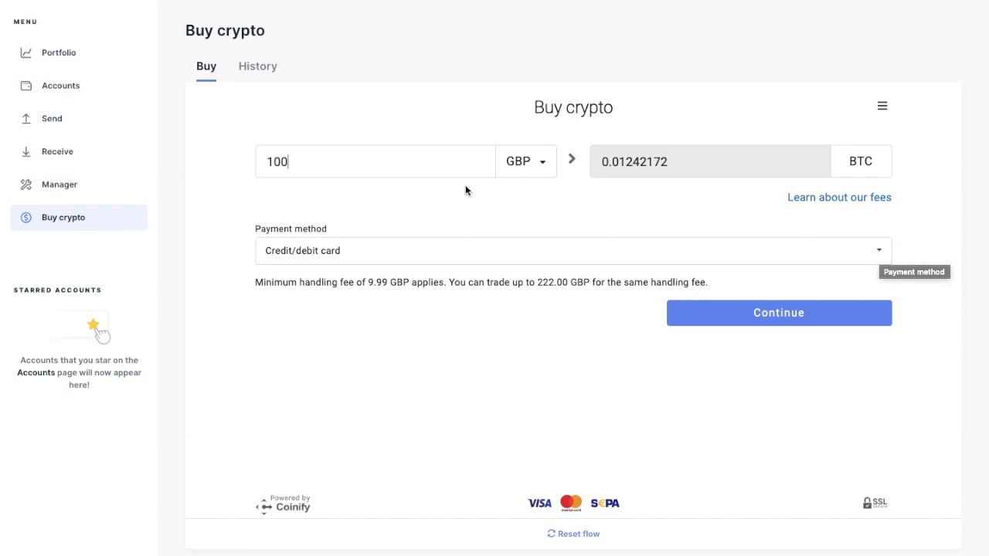
- Try purchase amounts of 1000 GBP and 892 GBP, and return the amount to 100 GBP
click(393, 176)
text(0)
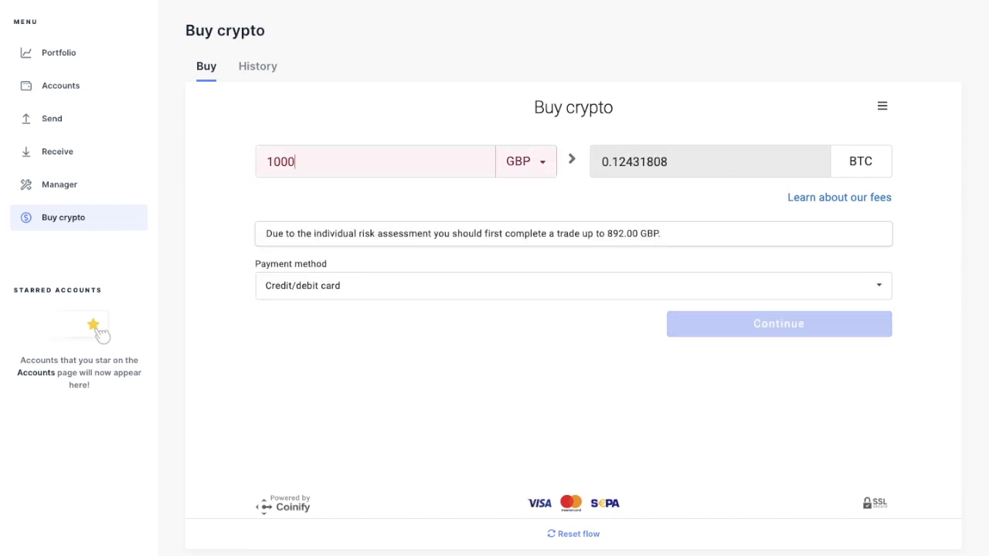
drag(338, 162, 245, 162)
text(892)
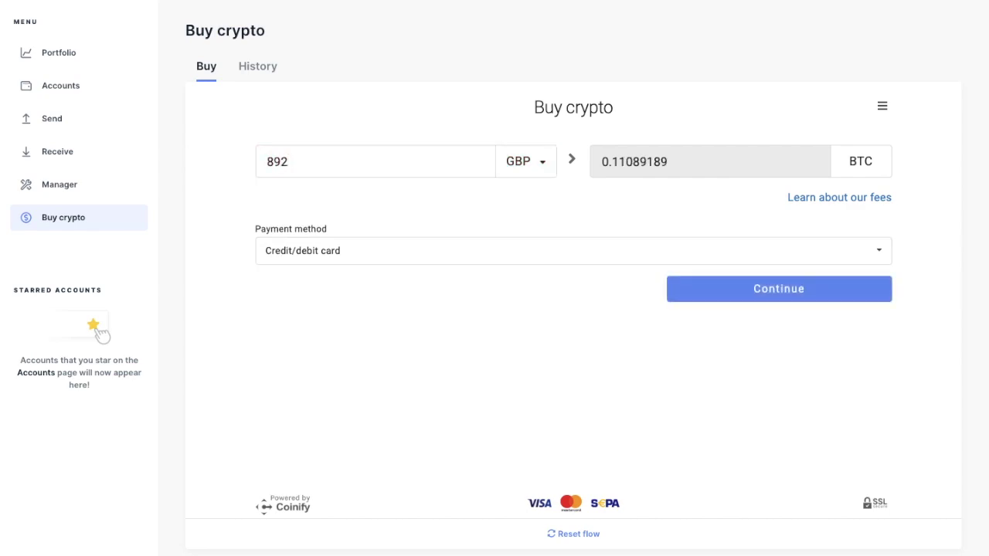
drag(302, 165, 243, 159)
text(100)
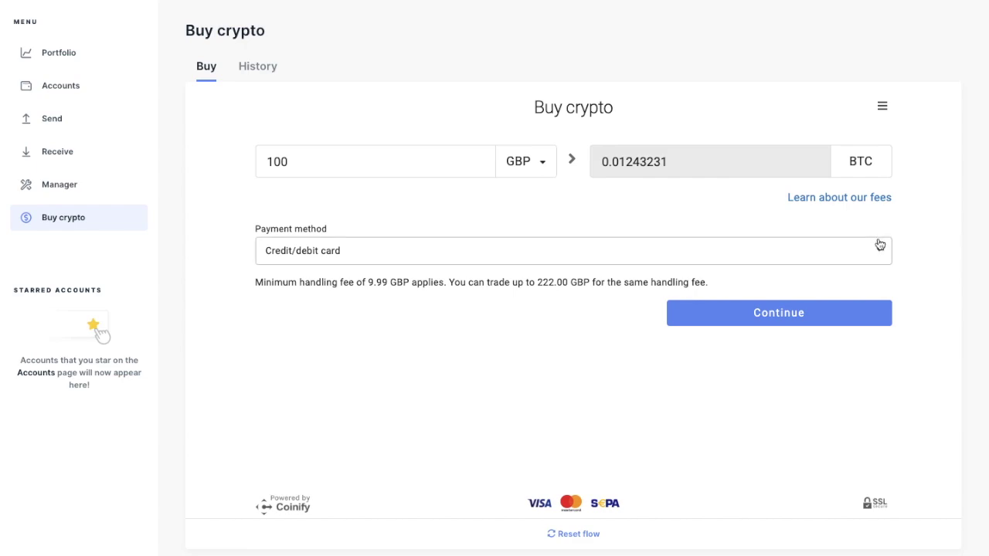
- Set the payment method to Bank transfer and continue with the purchase
click(881, 249)
click(418, 307)
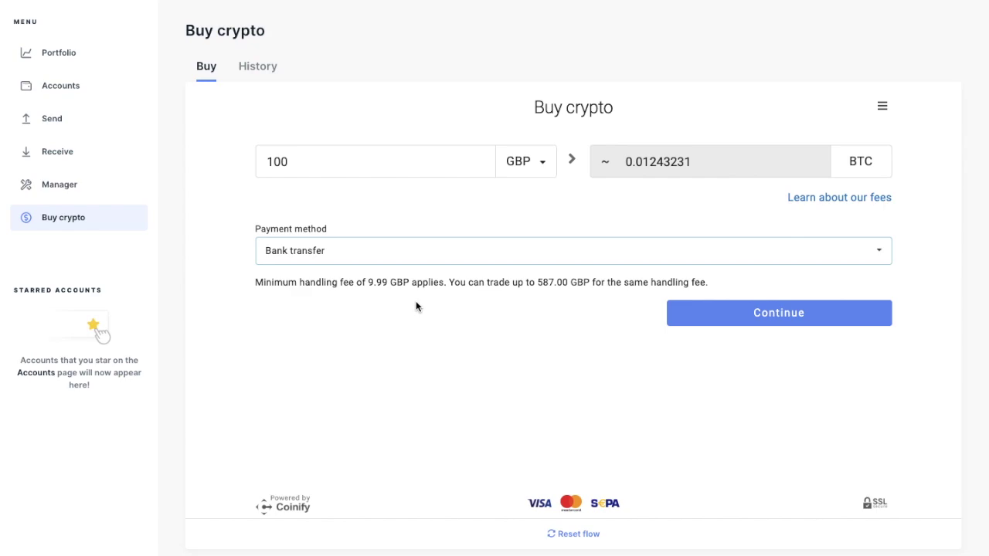
click(749, 325)
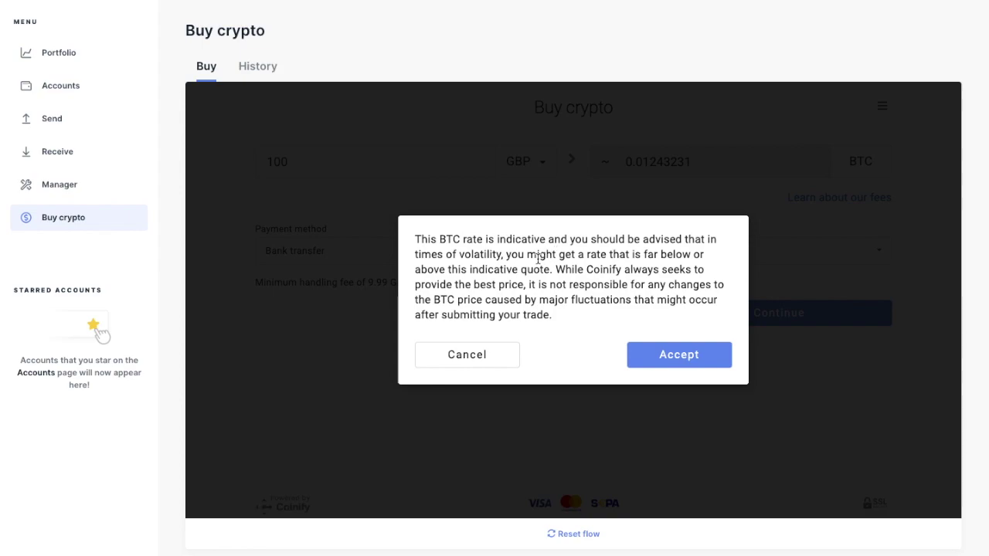
- Accept the indicative BTC rate notice and confirm the 100 GBP bank transfer purchase
click(658, 355)
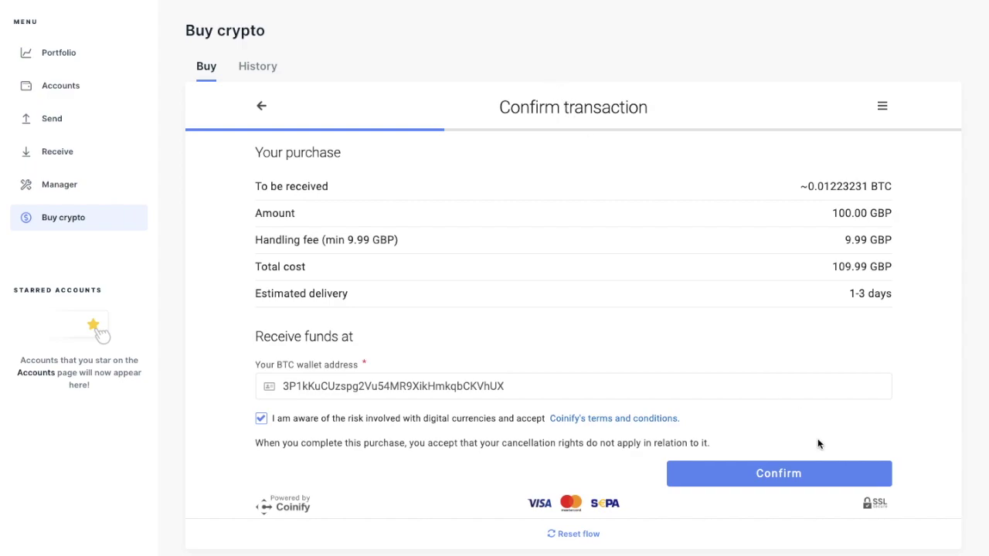
click(796, 473)
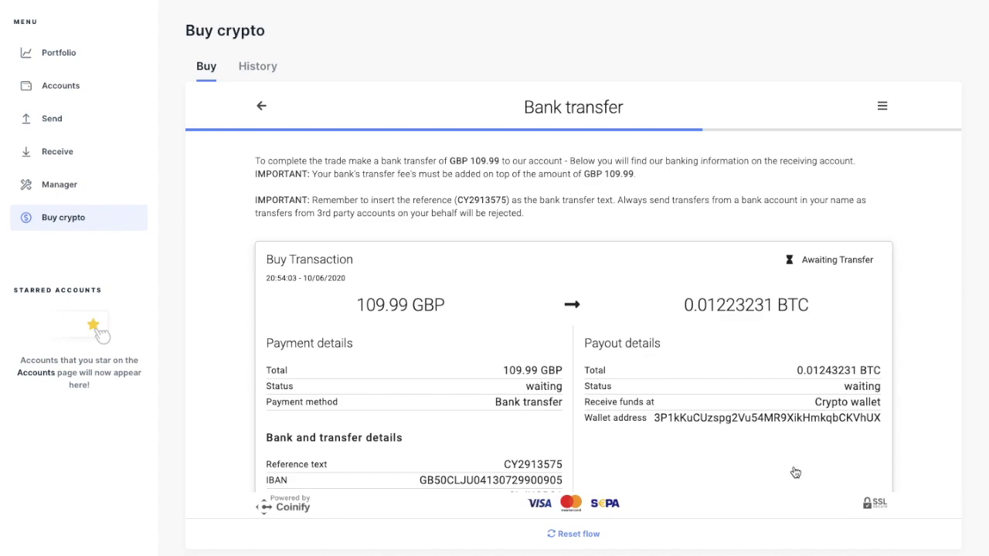
- Review the bank transfer and payout details of the pending Bitcoin purchase, and cancel the trade
scroll(796, 473, down, 5)
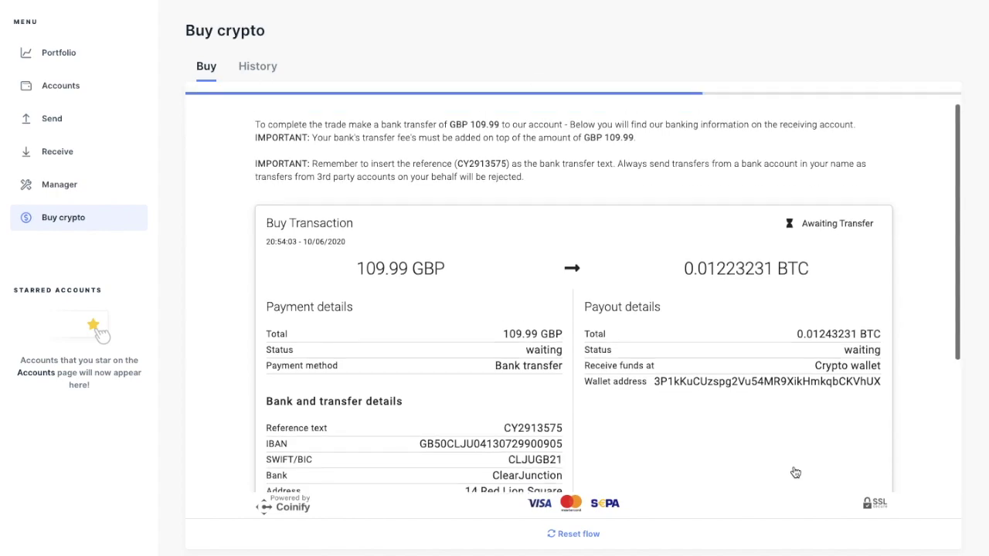
scroll(796, 472, down, 3)
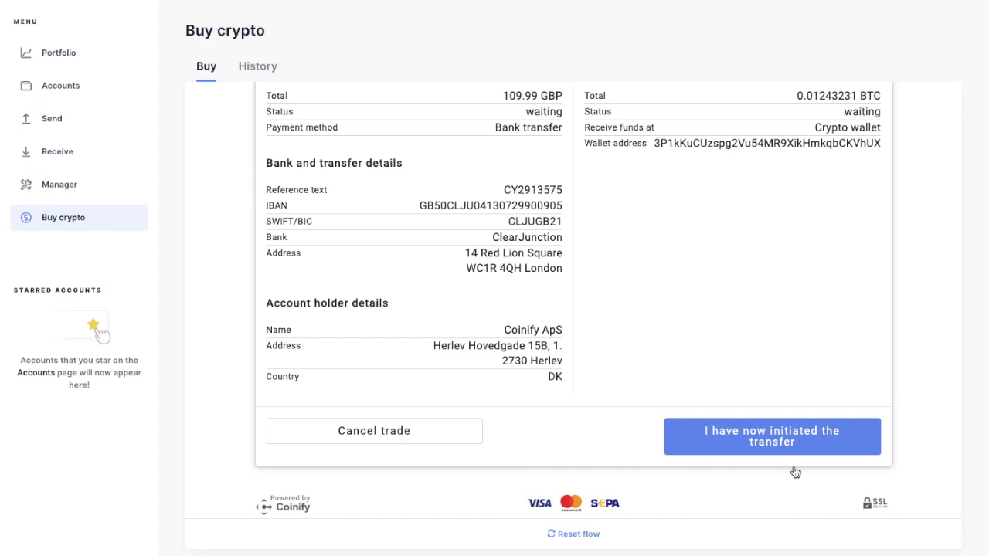
scroll(795, 472, up, 1)
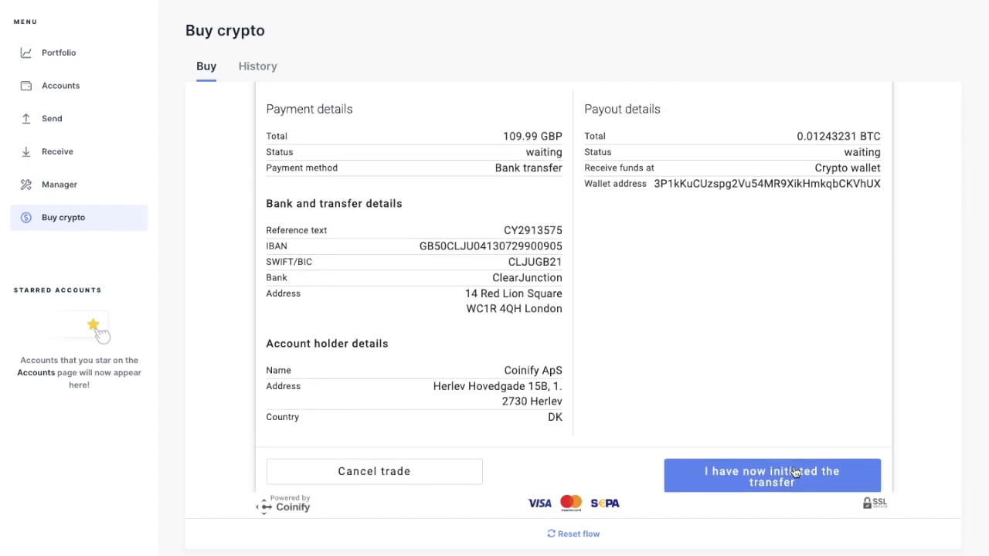
scroll(795, 472, down, 2)
click(404, 410)
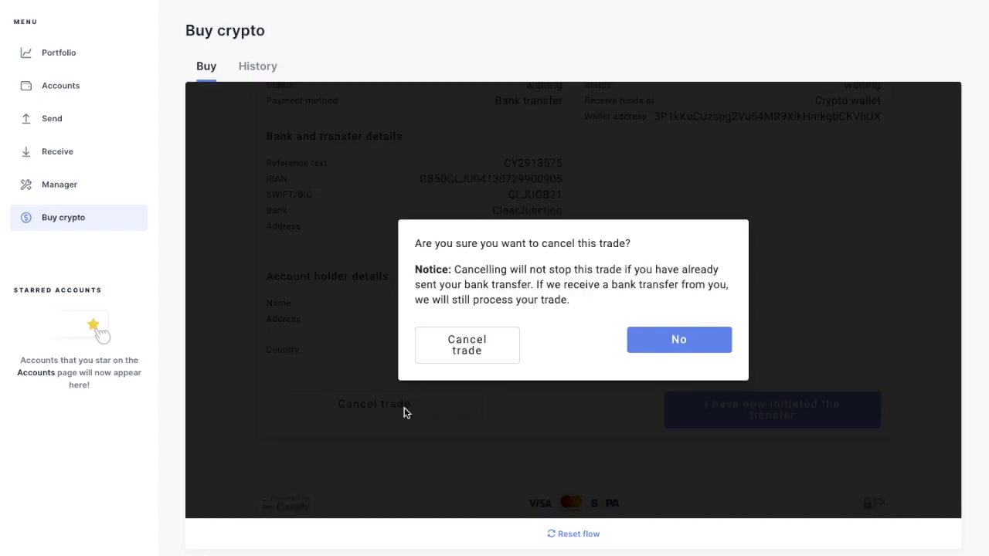
click(495, 361)
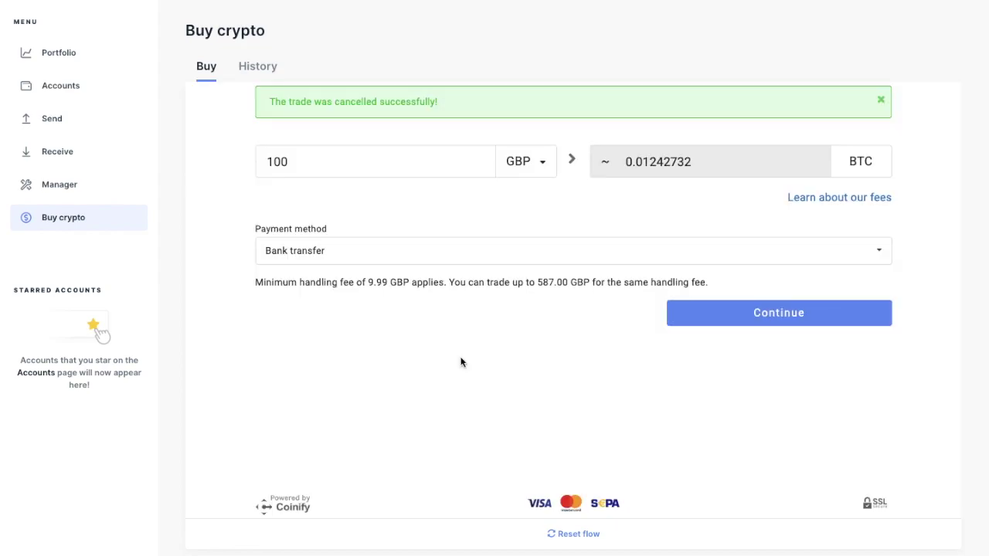
- Change the currency of the Bitcoin purchase to EUR
click(545, 166)
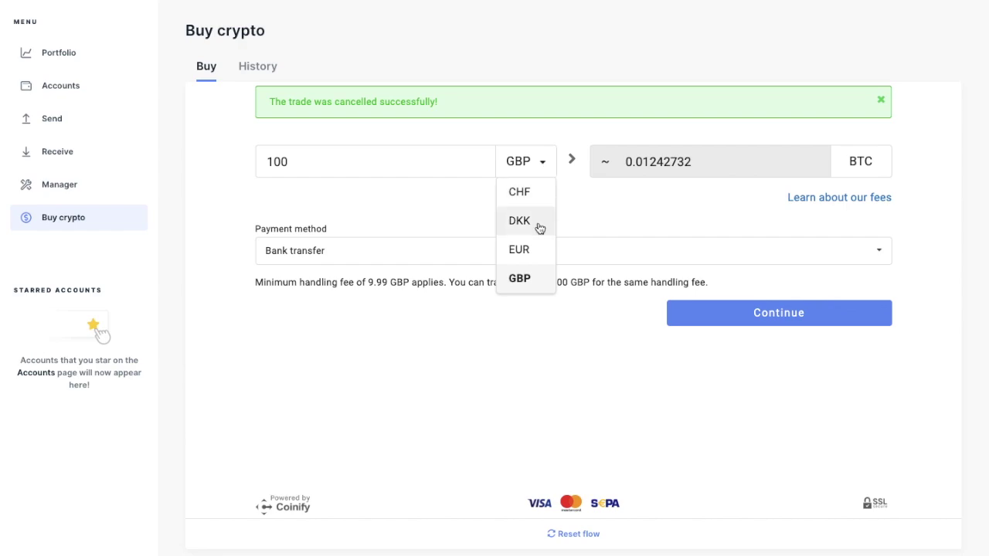
click(530, 258)
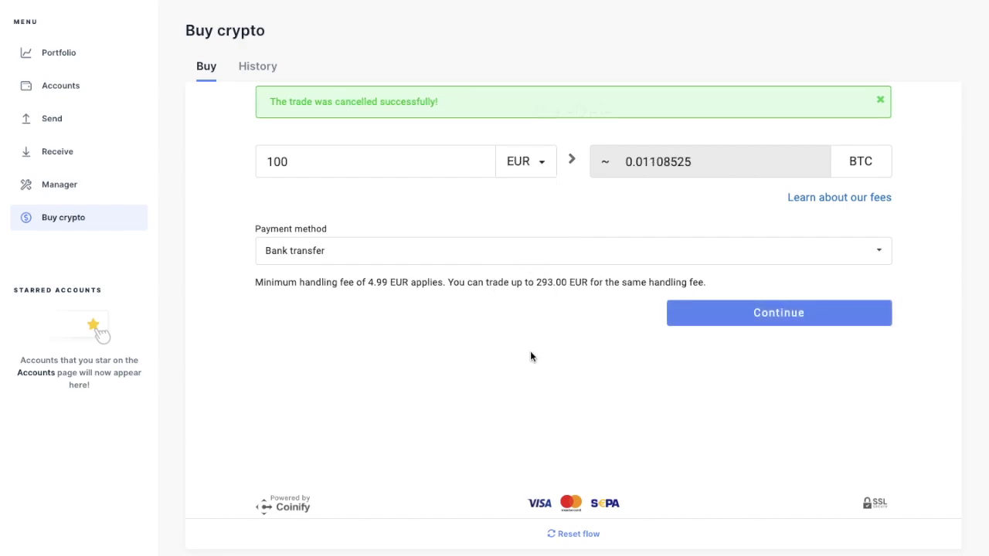